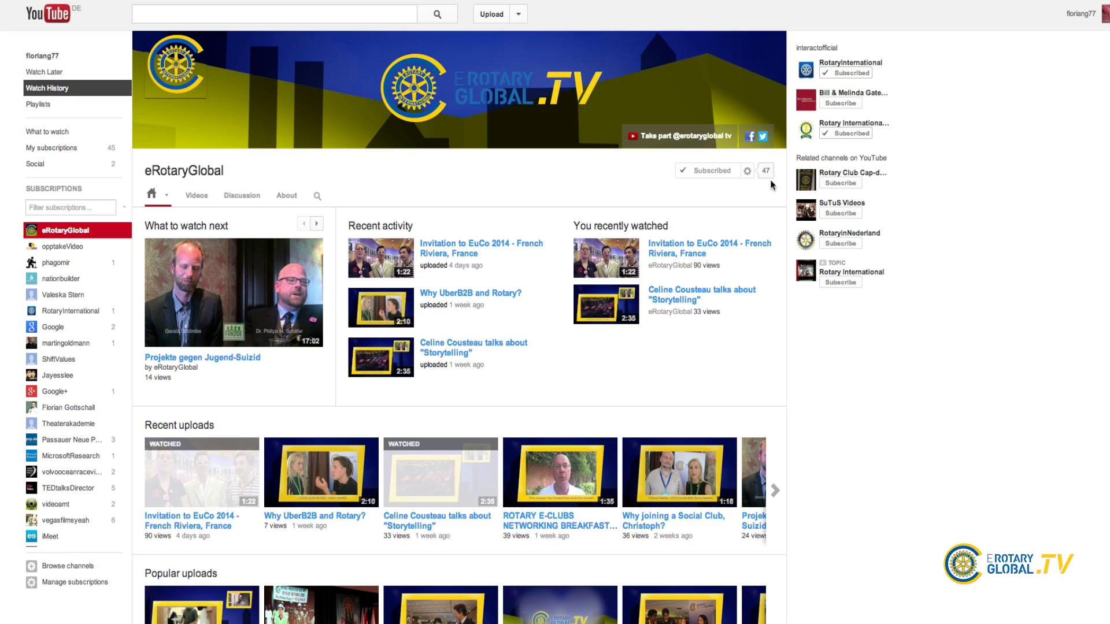
Open the 'Invitation to EuCo 2014 - French Riviera, France' video and pause it at 0:01.
{"action": "left_click", "coordinate": [454, 248]}
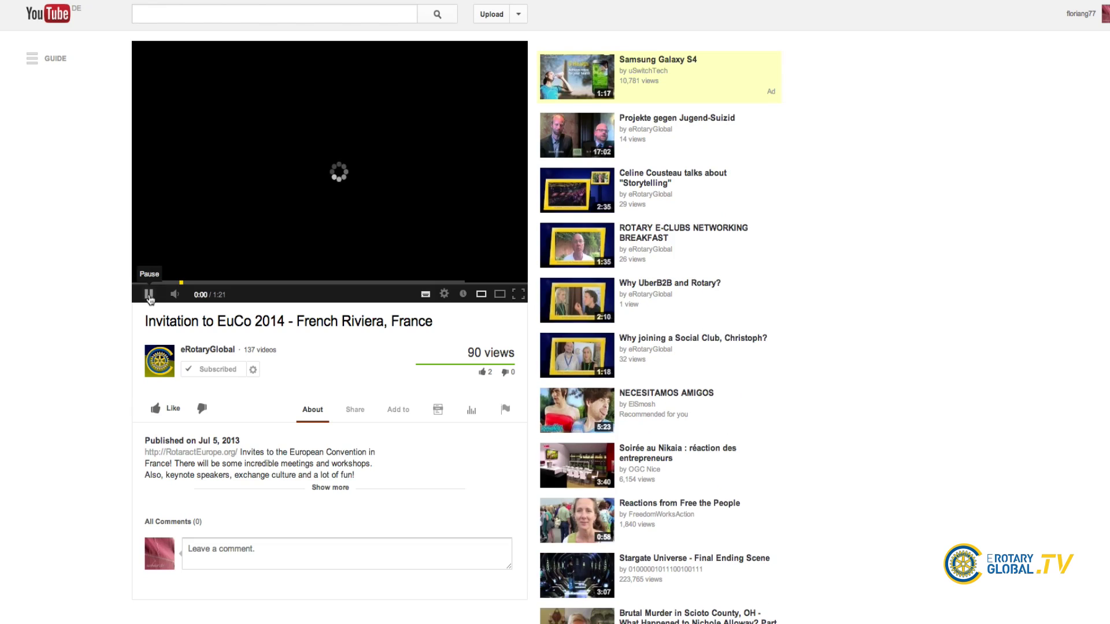
{"action": "left_click", "coordinate": [149, 295]}
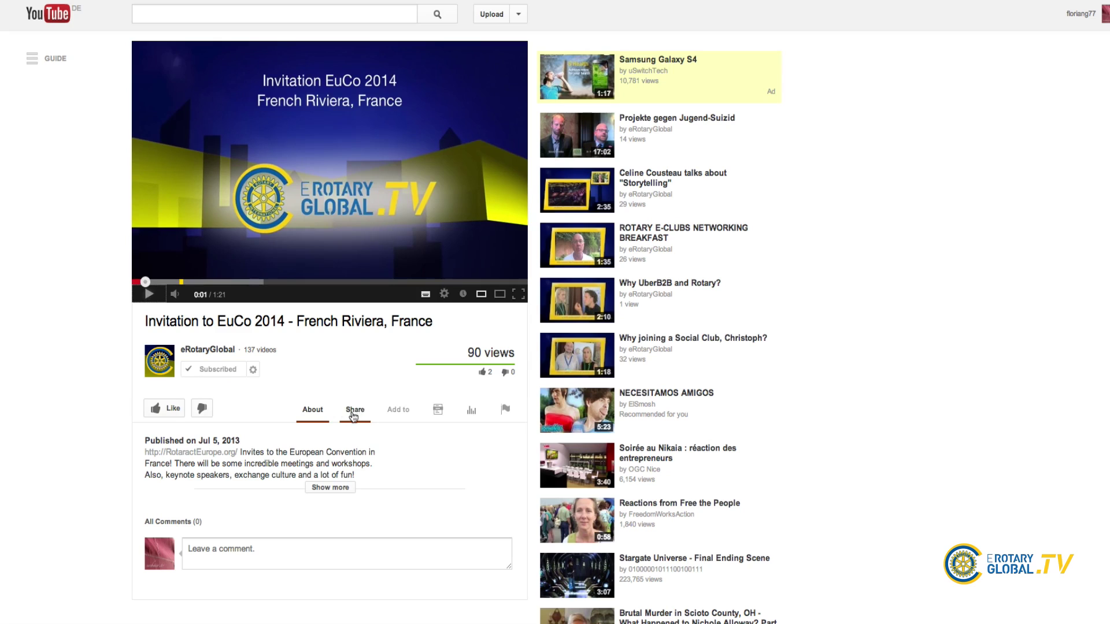
{"action": "left_click", "coordinate": [352, 411]}
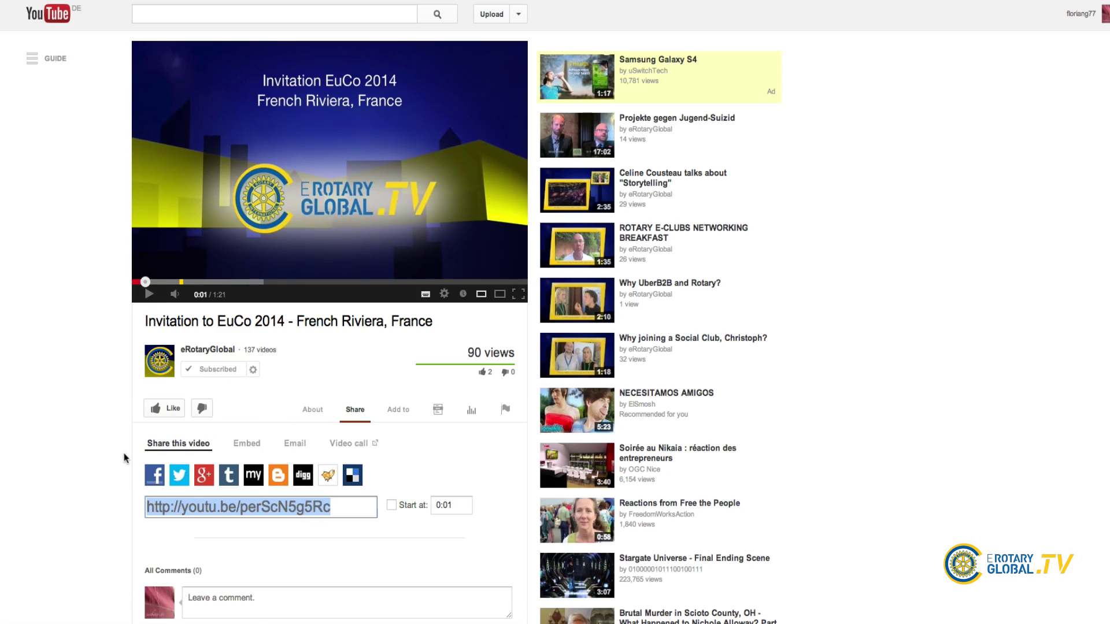
{"action": "scroll", "coordinate": [124, 456], "scroll_direction": "down", "scroll_amount": 5}
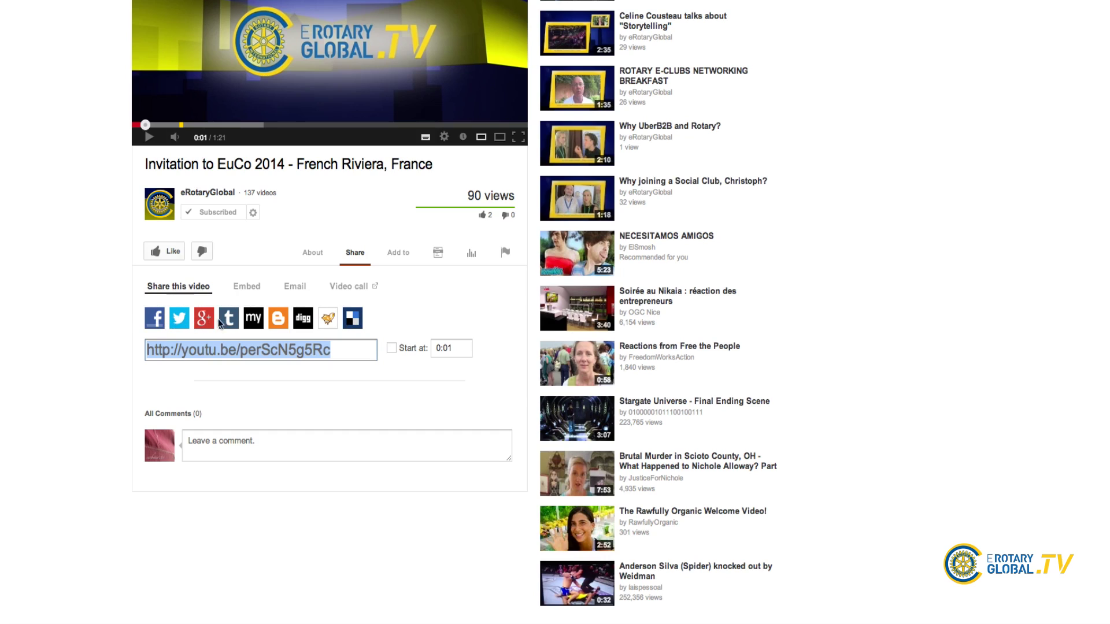
{"action": "left_click", "coordinate": [259, 354]}
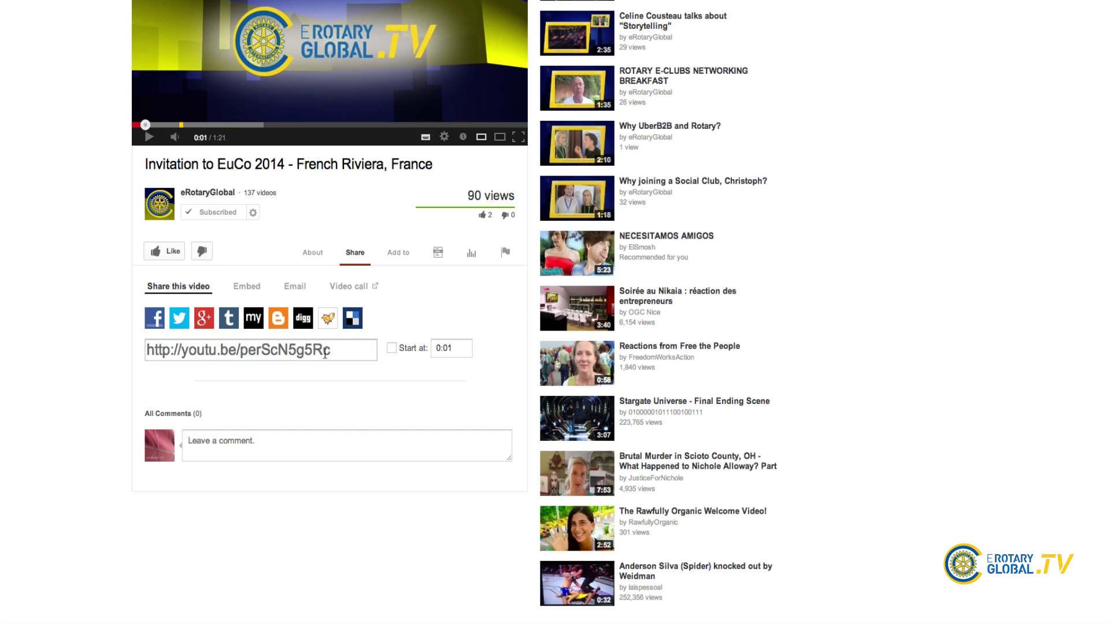
{"action": "left_click_drag", "start_coordinate": [336, 350], "coordinate": [118, 352]}
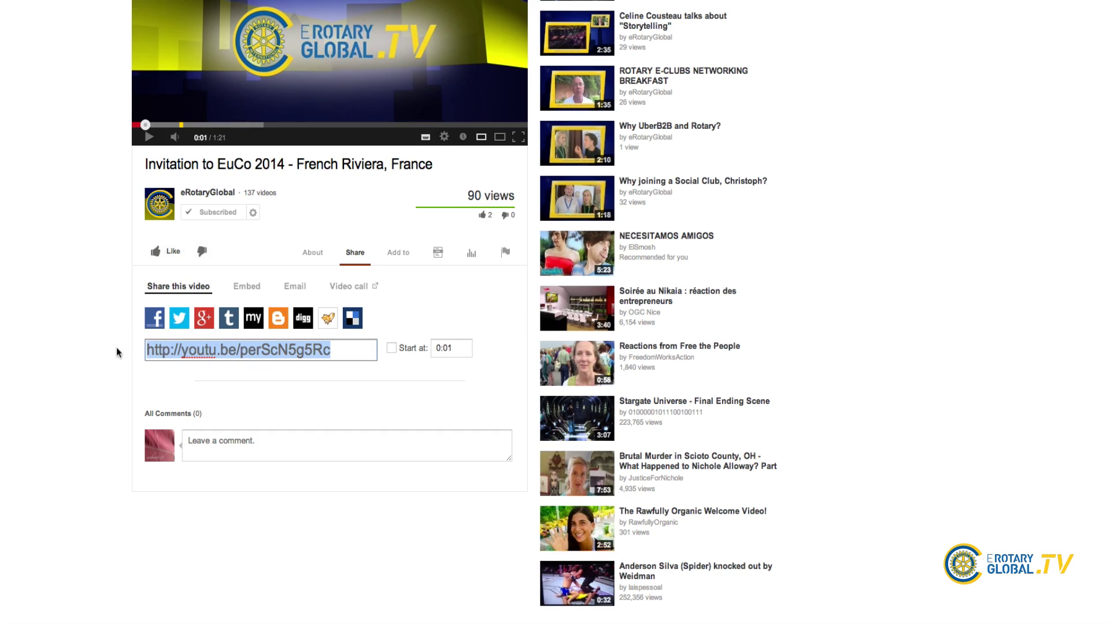
{"action": "key", "text": "super+c"}
Show the video's iframe embed code and select all of it.
{"action": "left_click", "coordinate": [254, 289]}
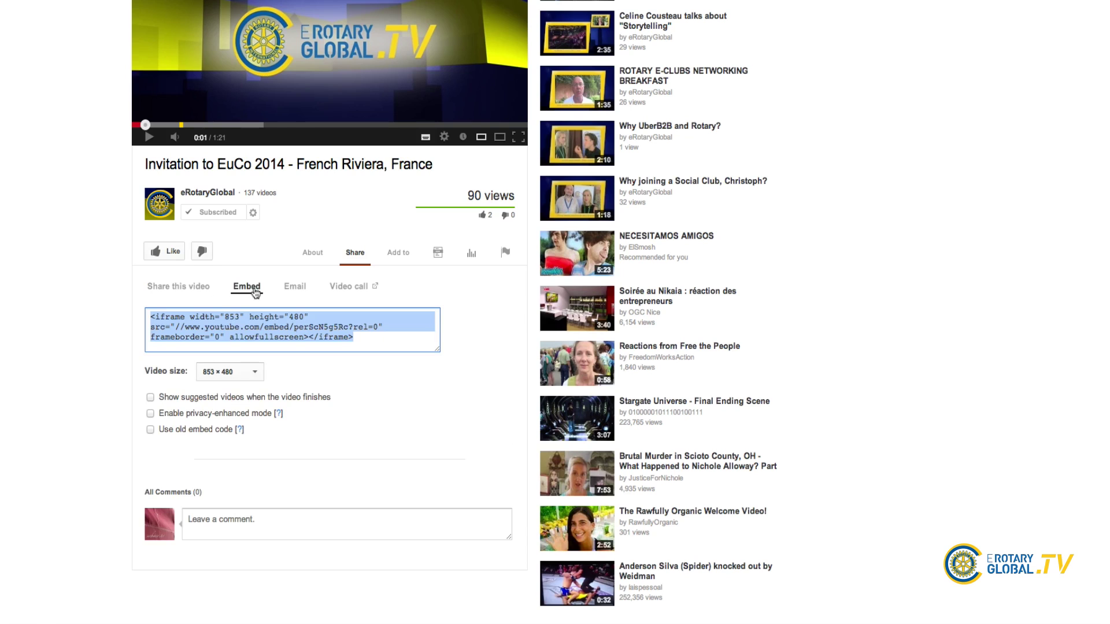
{"action": "scroll", "coordinate": [113, 312], "scroll_direction": "up", "scroll_amount": 2}
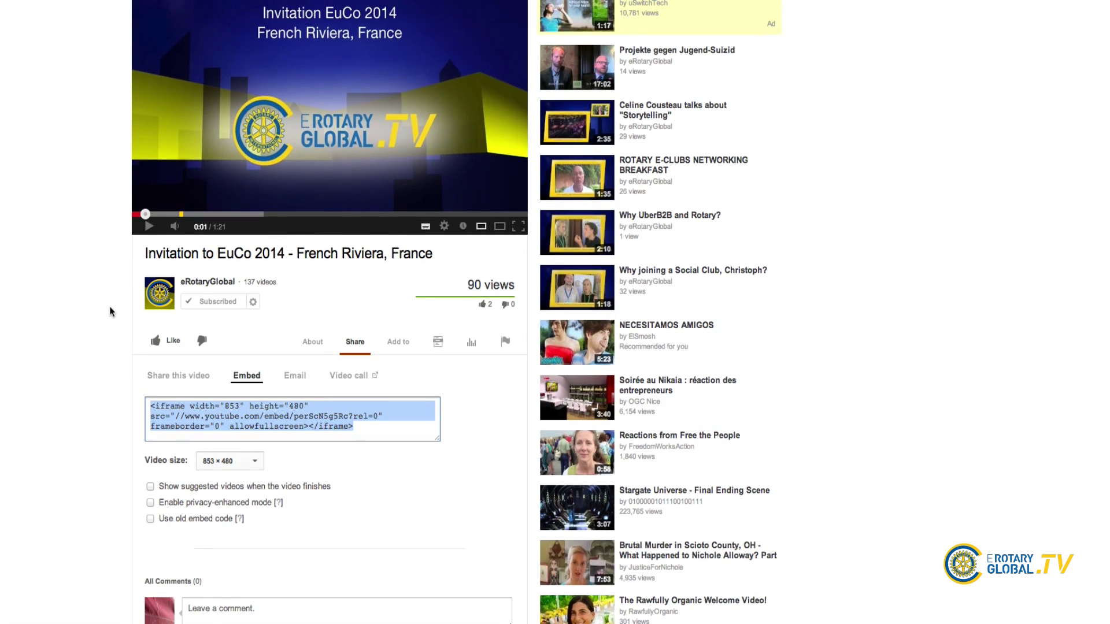
{"action": "scroll", "coordinate": [112, 313], "scroll_direction": "down", "scroll_amount": 3}
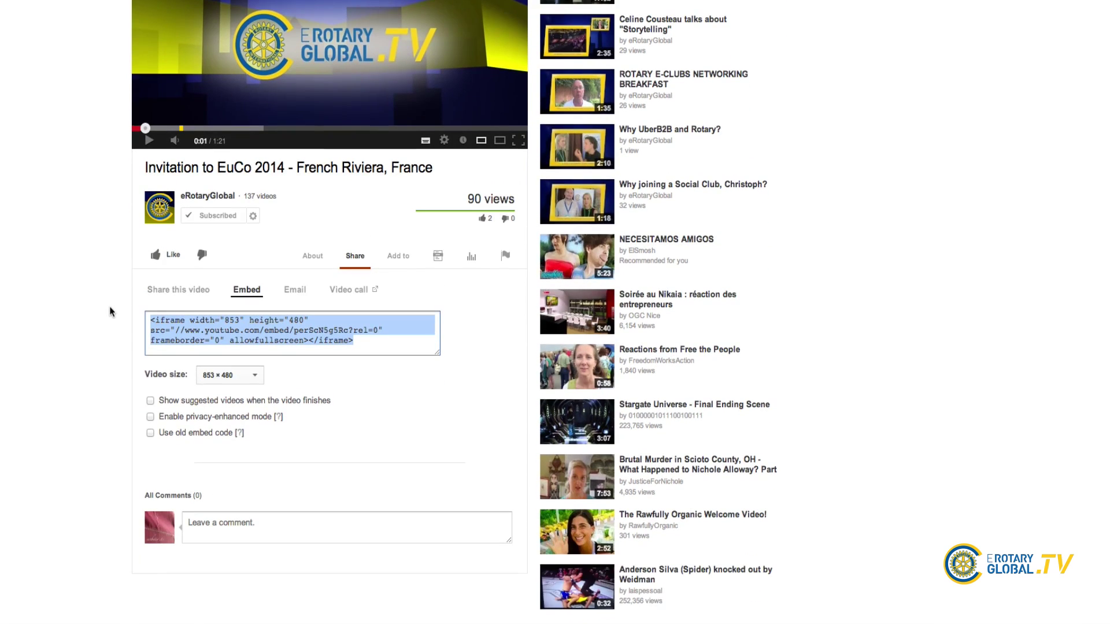
{"action": "left_click", "coordinate": [151, 319]}
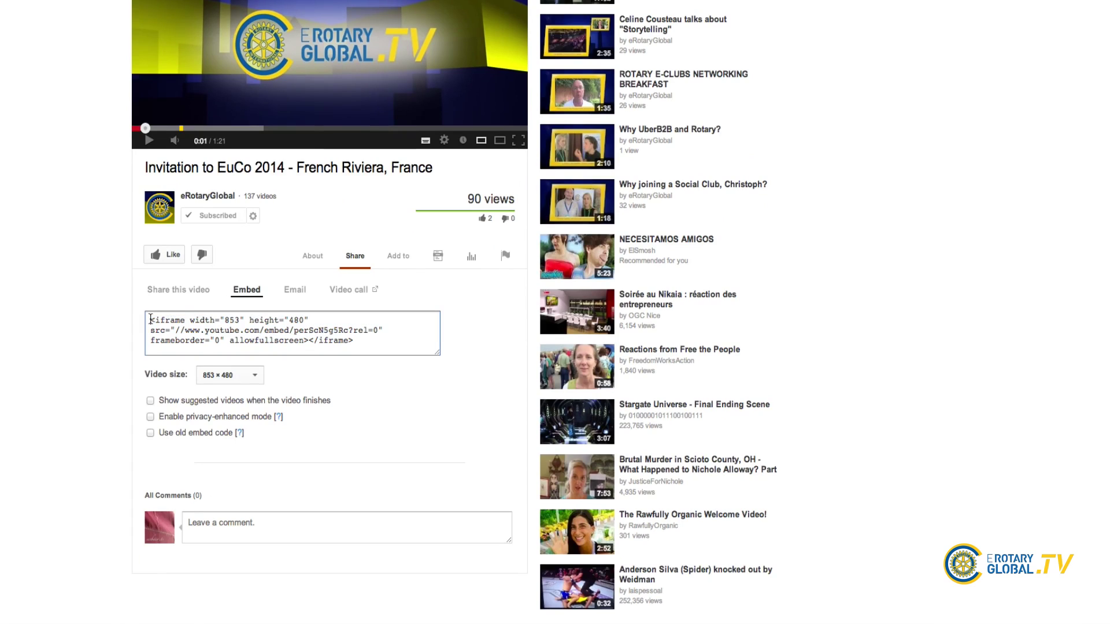
{"action": "left_click_drag", "start_coordinate": [150, 319], "coordinate": [360, 340]}
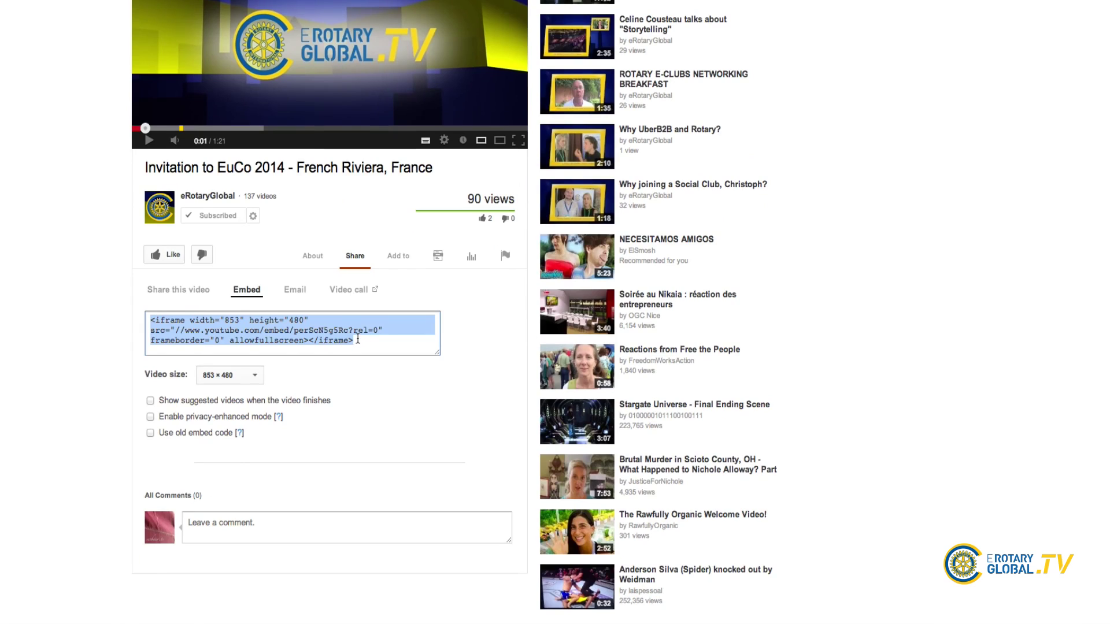
Set the embed video size to 1280 × 720, then change it to 560 × 315.
{"action": "left_click", "coordinate": [248, 380]}
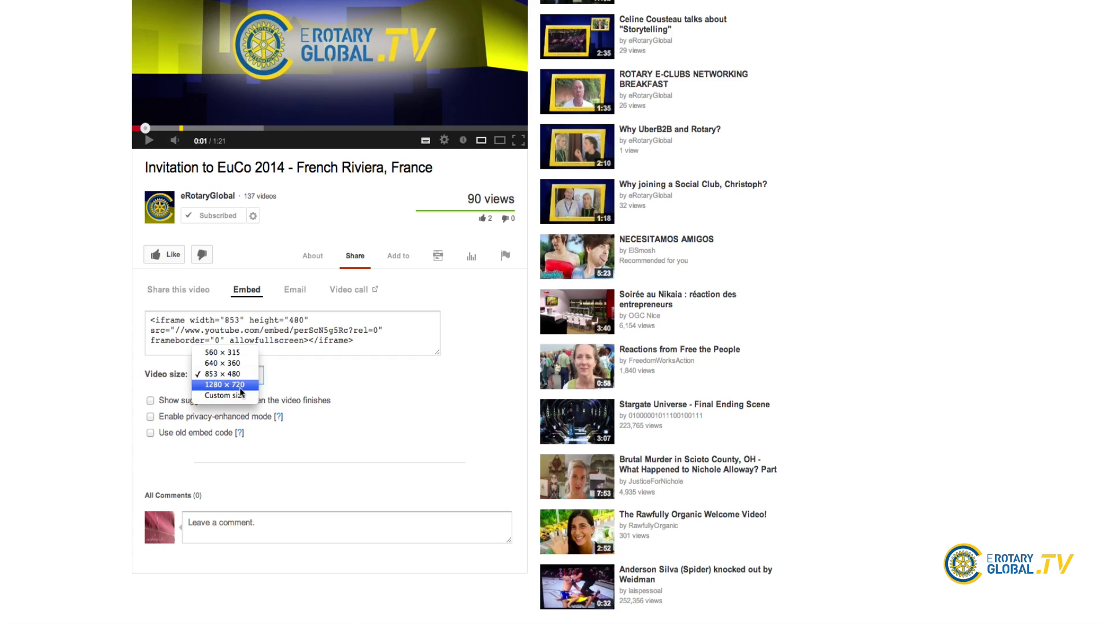
{"action": "left_click", "coordinate": [240, 388]}
{"action": "left_click", "coordinate": [243, 377]}
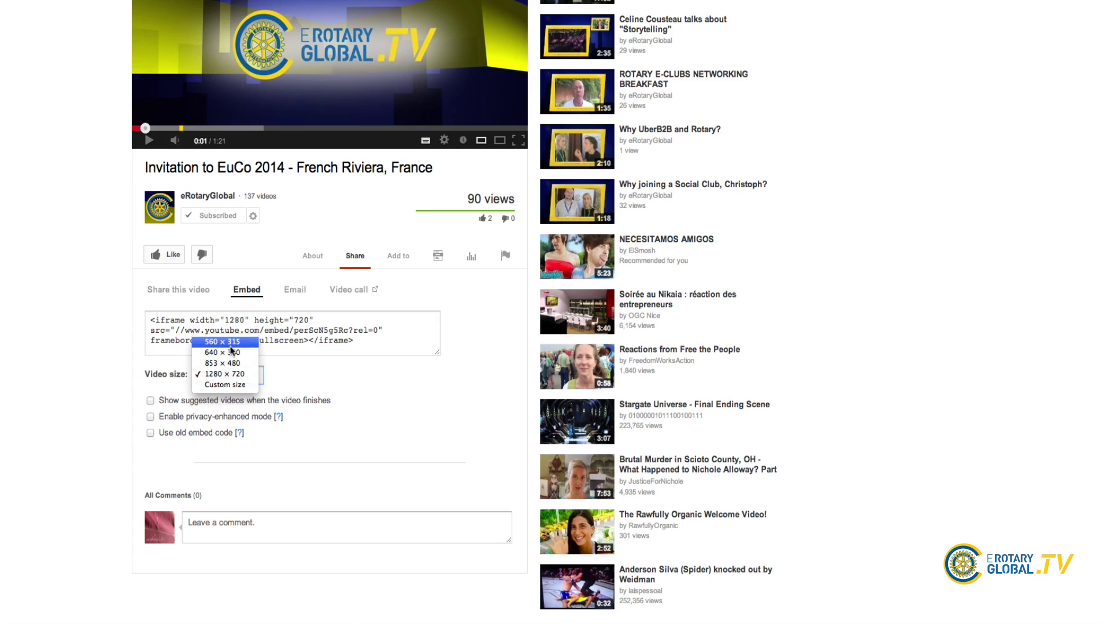
{"action": "left_click", "coordinate": [230, 344]}
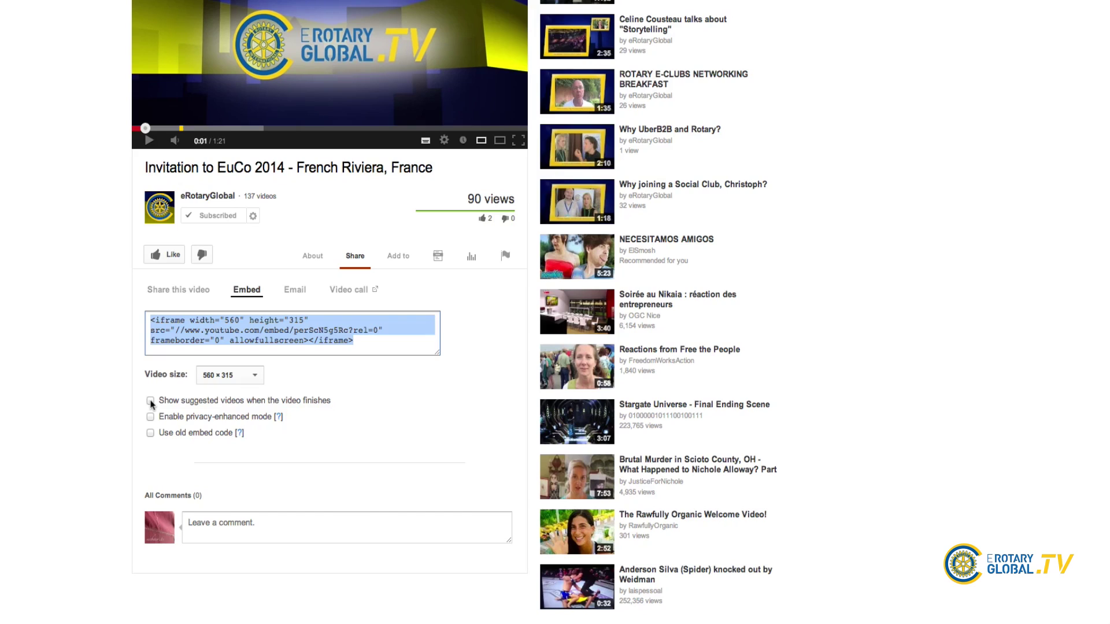
Change the embed video size to 1280 × 720 and reselect the whole embed code.
{"action": "left_click", "coordinate": [161, 335]}
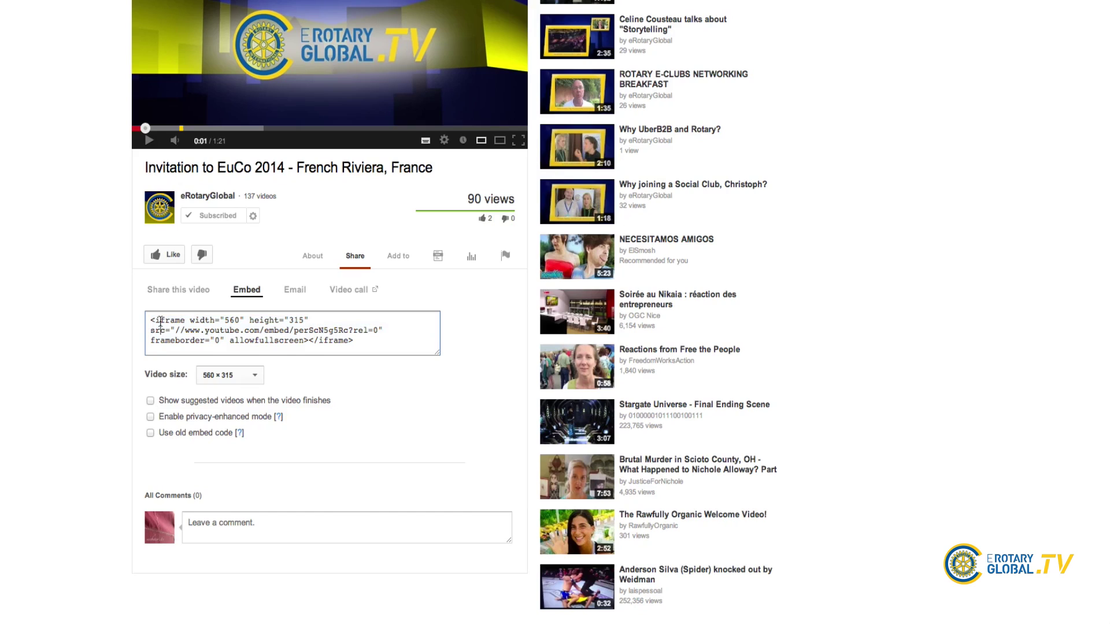
{"action": "left_click", "coordinate": [220, 375]}
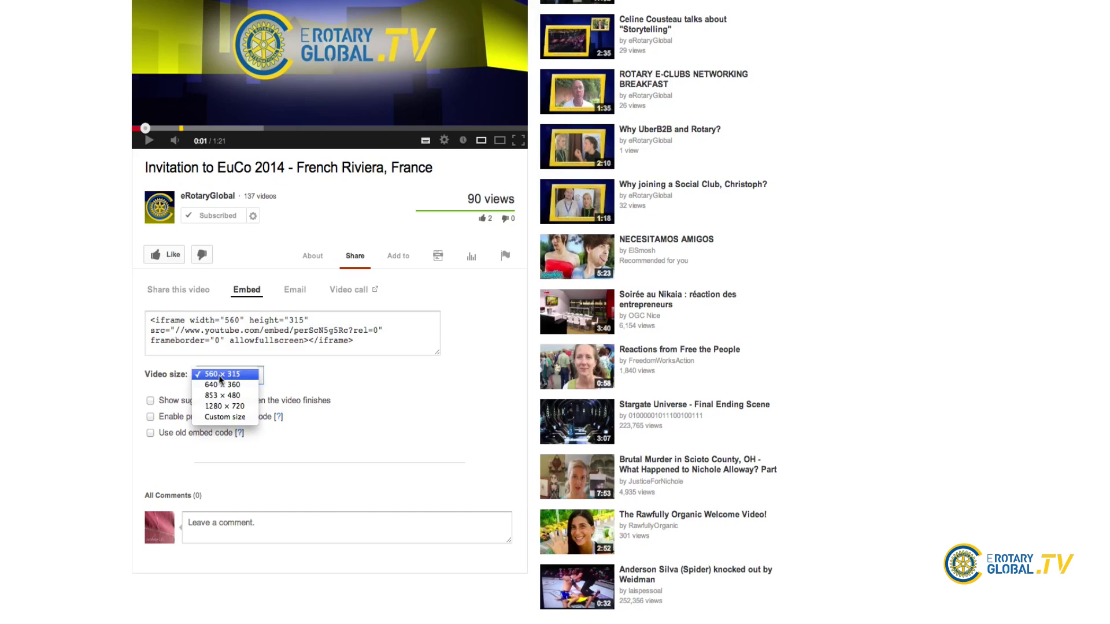
{"action": "left_click", "coordinate": [219, 406]}
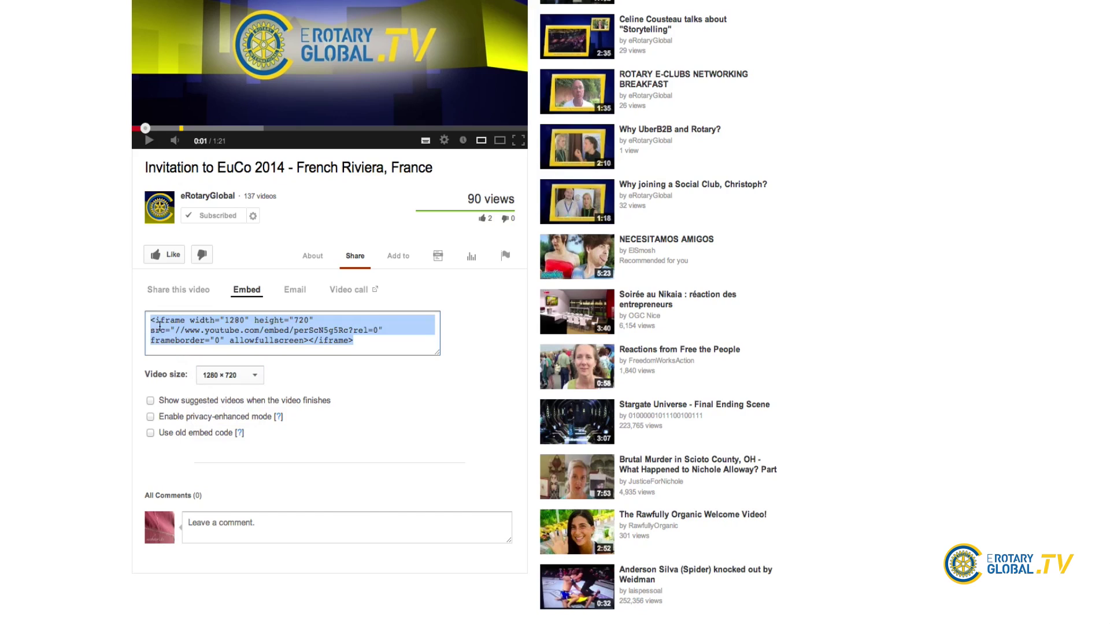
{"action": "left_click_drag", "start_coordinate": [149, 320], "coordinate": [376, 343]}
Return from the description to the sharing view and select the short link.
{"action": "left_click", "coordinate": [314, 261]}
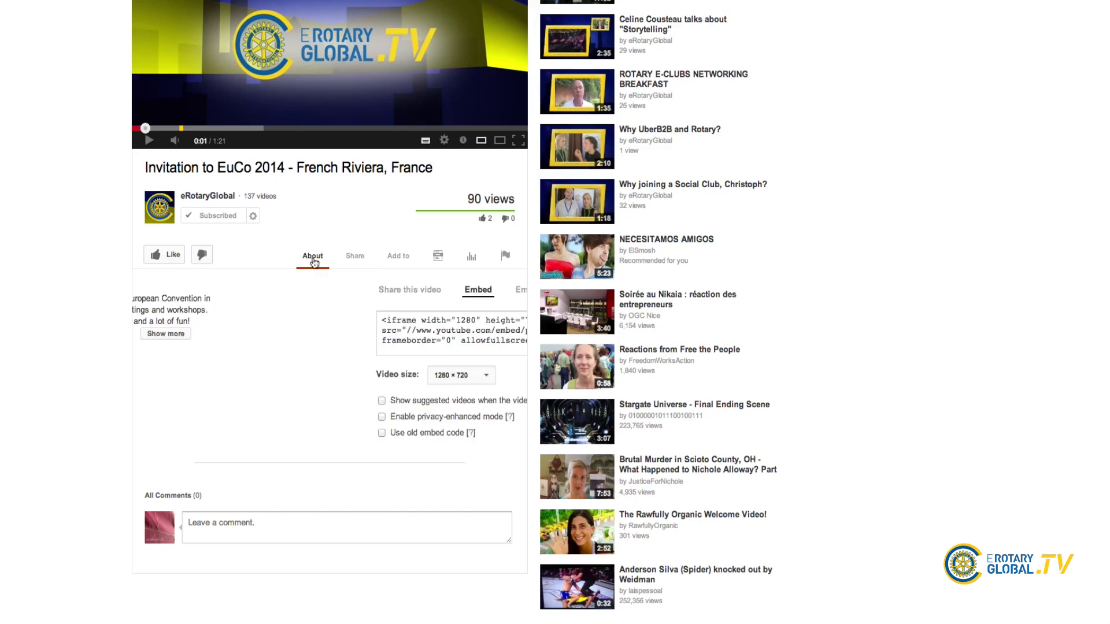
{"action": "left_click", "coordinate": [349, 267]}
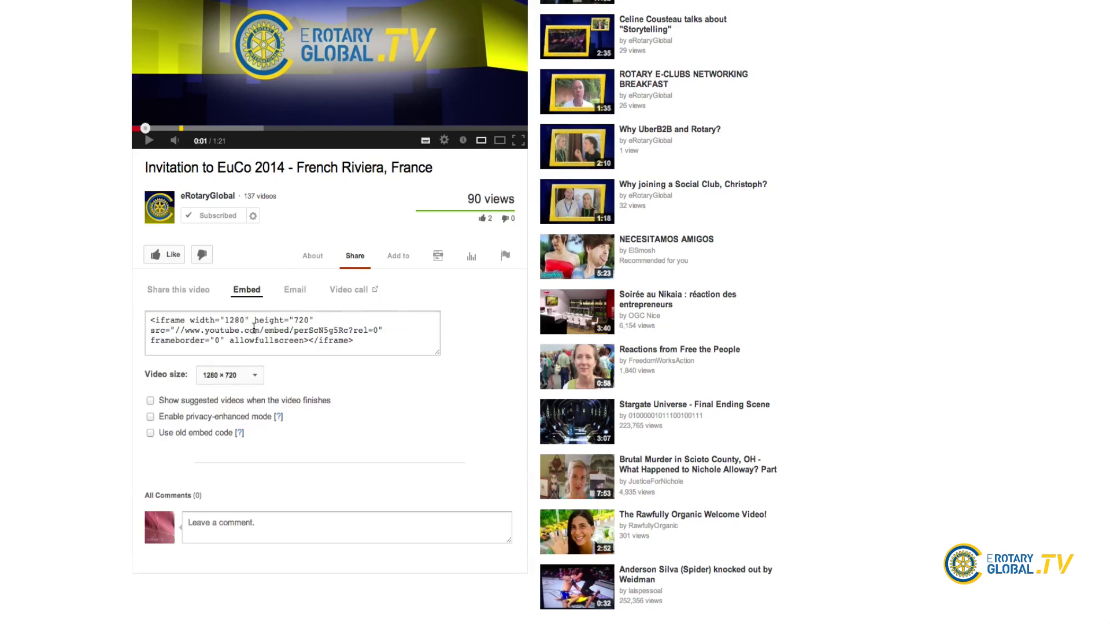
{"action": "left_click", "coordinate": [200, 292]}
{"action": "left_click", "coordinate": [214, 352]}
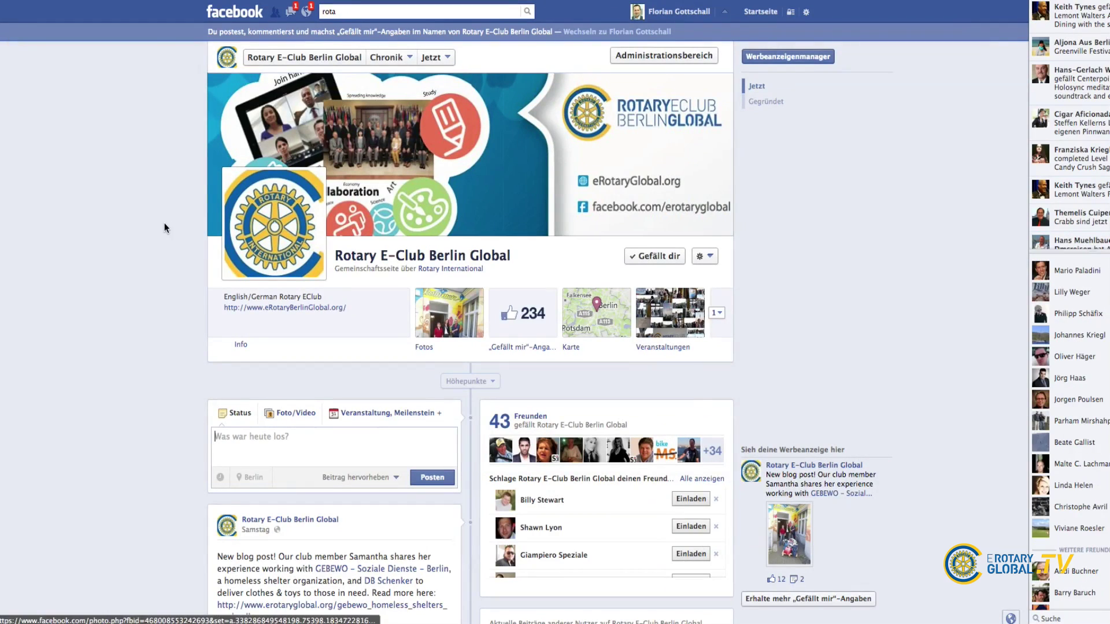
Paste the short link into the Facebook page's status box and add 'Invitation to EuCO 2014.'.
{"action": "scroll", "coordinate": [164, 223], "scroll_direction": "down", "scroll_amount": 1}
{"action": "scroll", "coordinate": [164, 228], "scroll_direction": "down", "scroll_amount": 2}
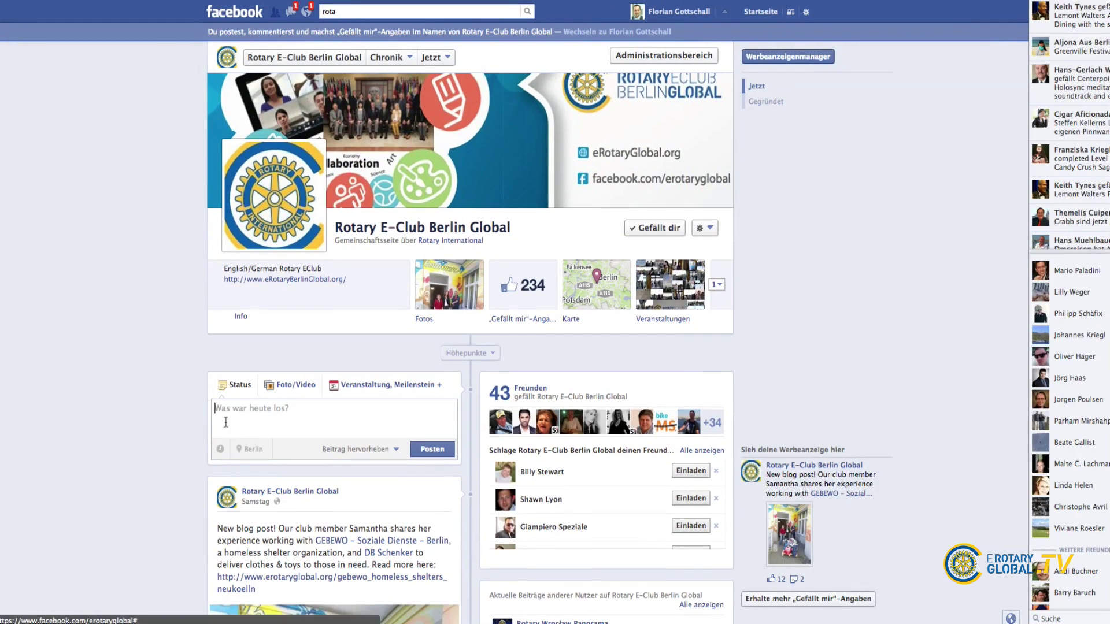
{"action": "left_click", "coordinate": [230, 418]}
{"action": "key", "text": "super+v"}
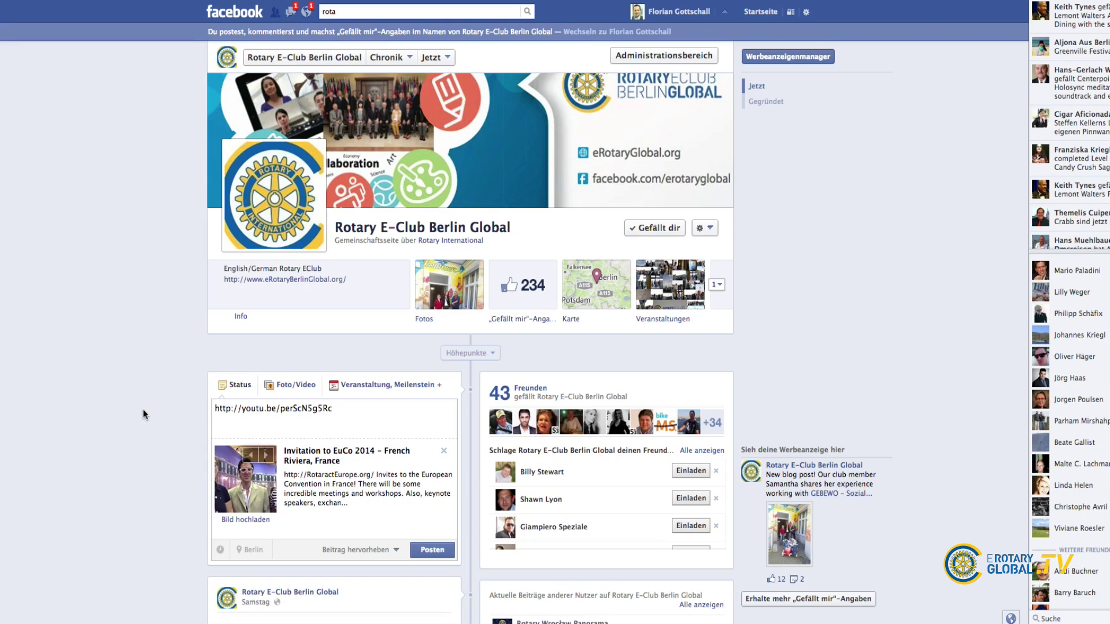
{"action": "type", "text": "Invitation"}
{"action": "type", "text": "to EU"}
{"action": "type", "text": "uCO 2014."}
Publish the status post and play the shared EuCo 2014 video in it.
{"action": "left_click", "coordinate": [433, 550]}
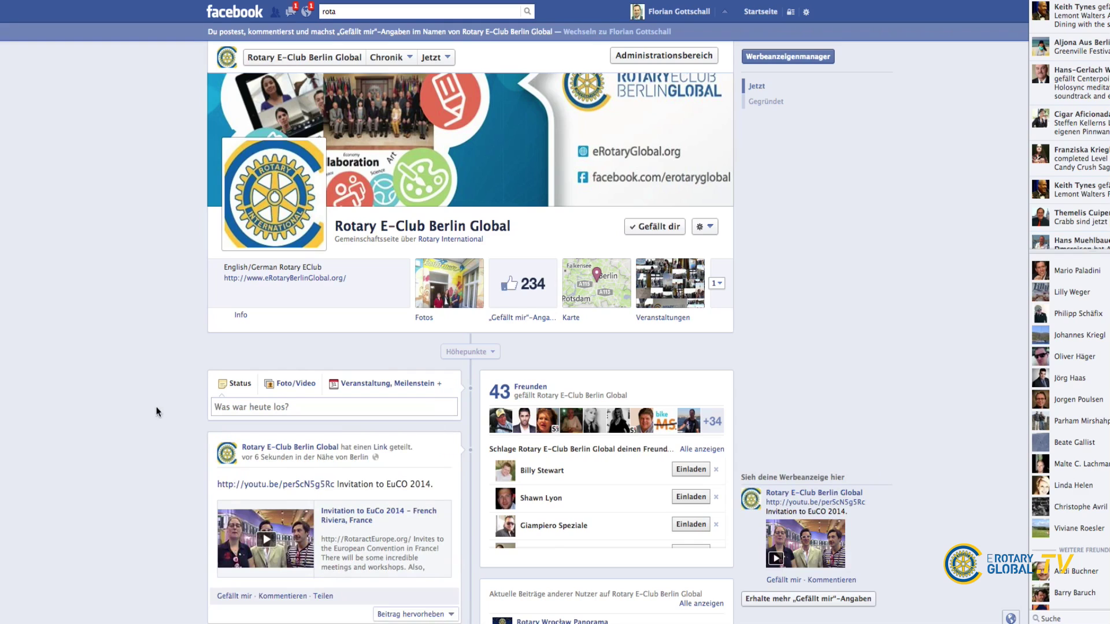
{"action": "scroll", "coordinate": [158, 427], "scroll_direction": "down", "scroll_amount": 3}
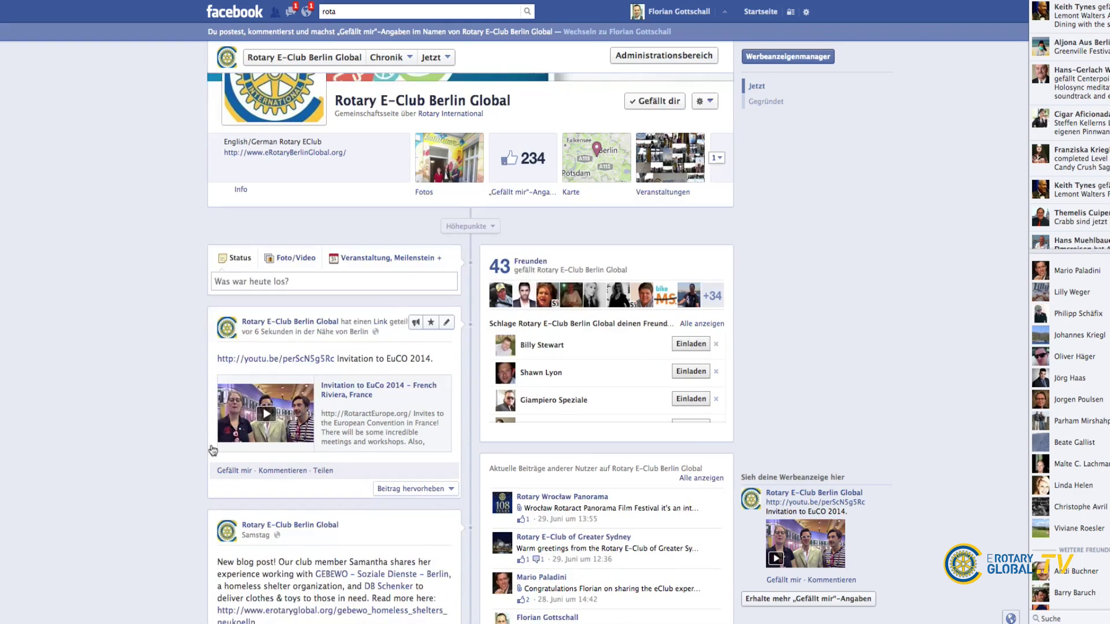
{"action": "left_click", "coordinate": [267, 417]}
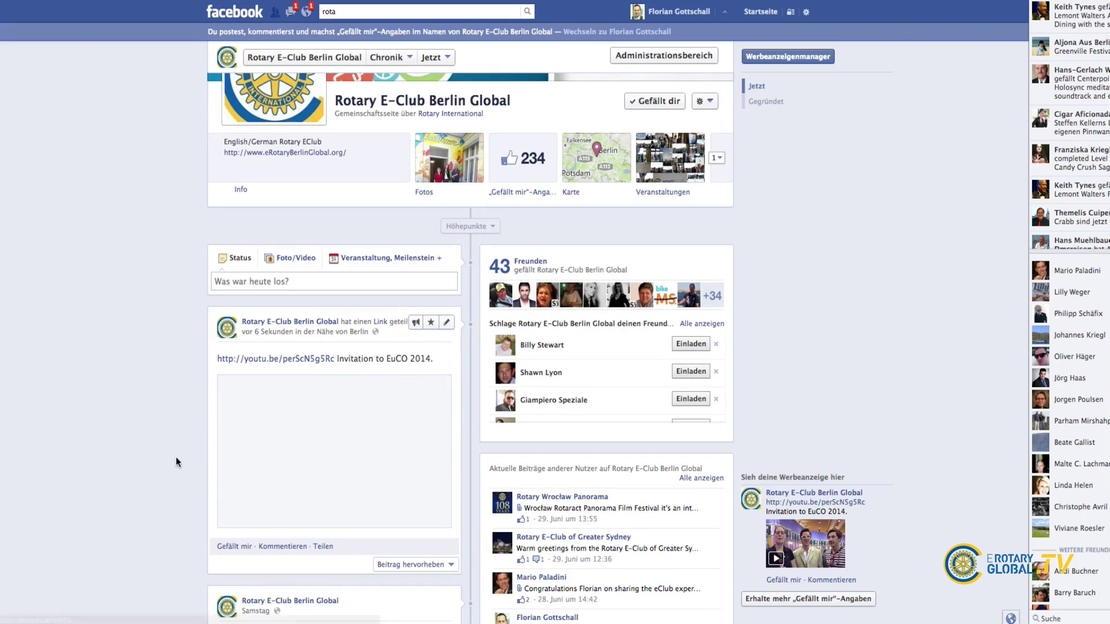